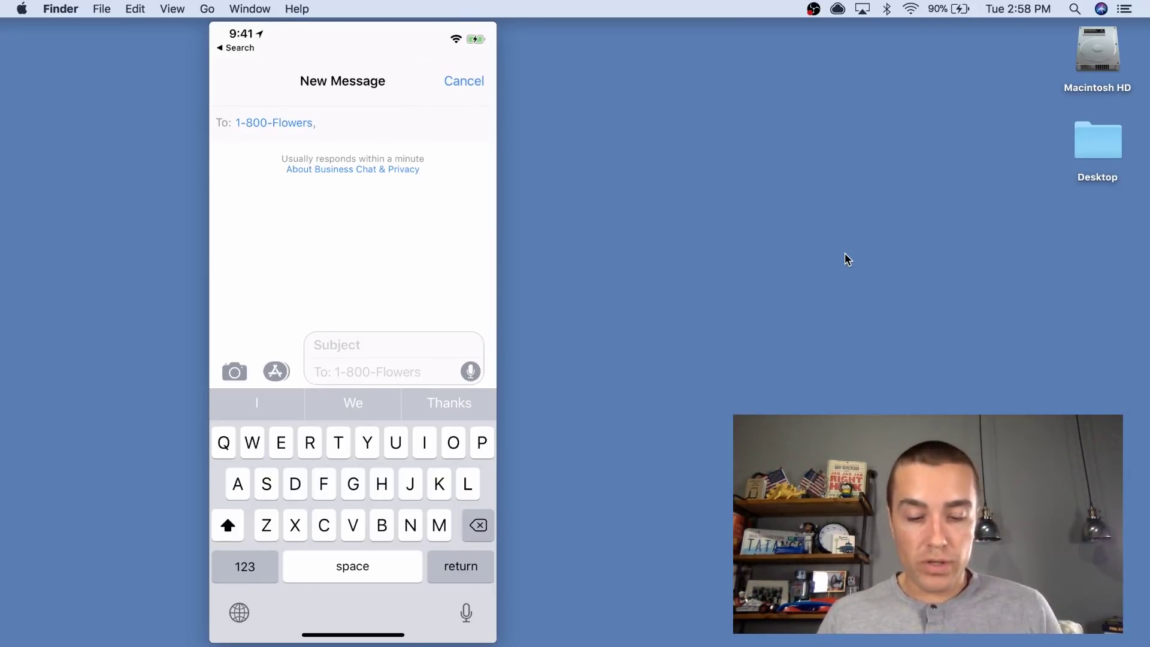
- Send 1-800-Flowers the message 'Hi, I want to order flowers'
text(H)
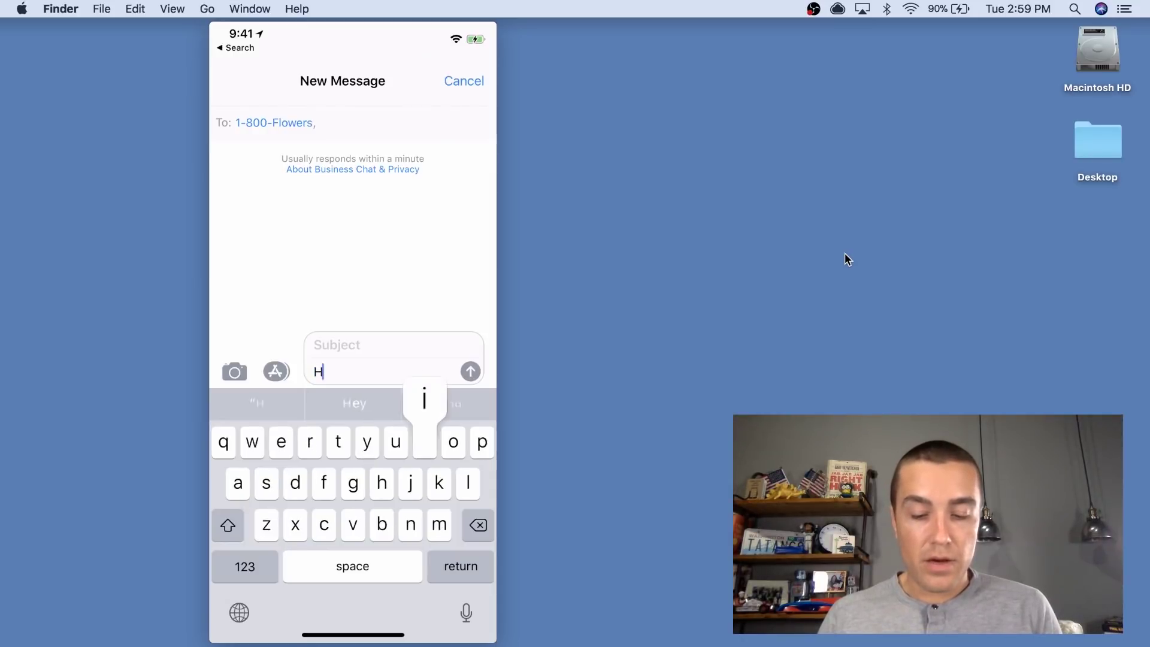
text(i, I want to order flowers)
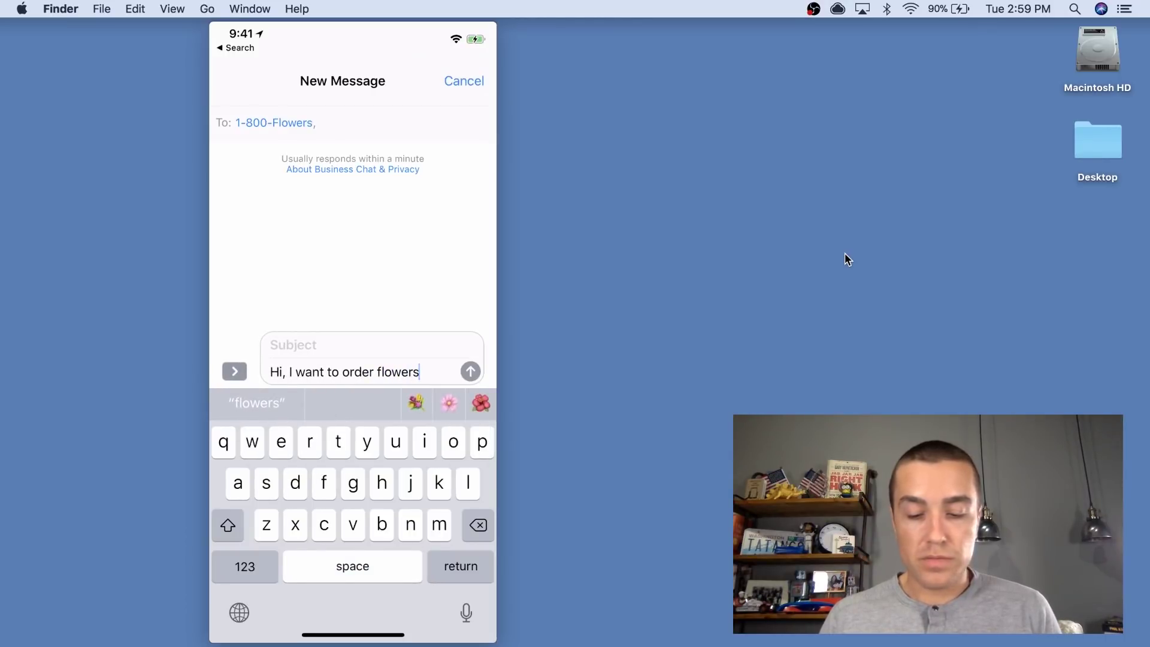
key(Return)
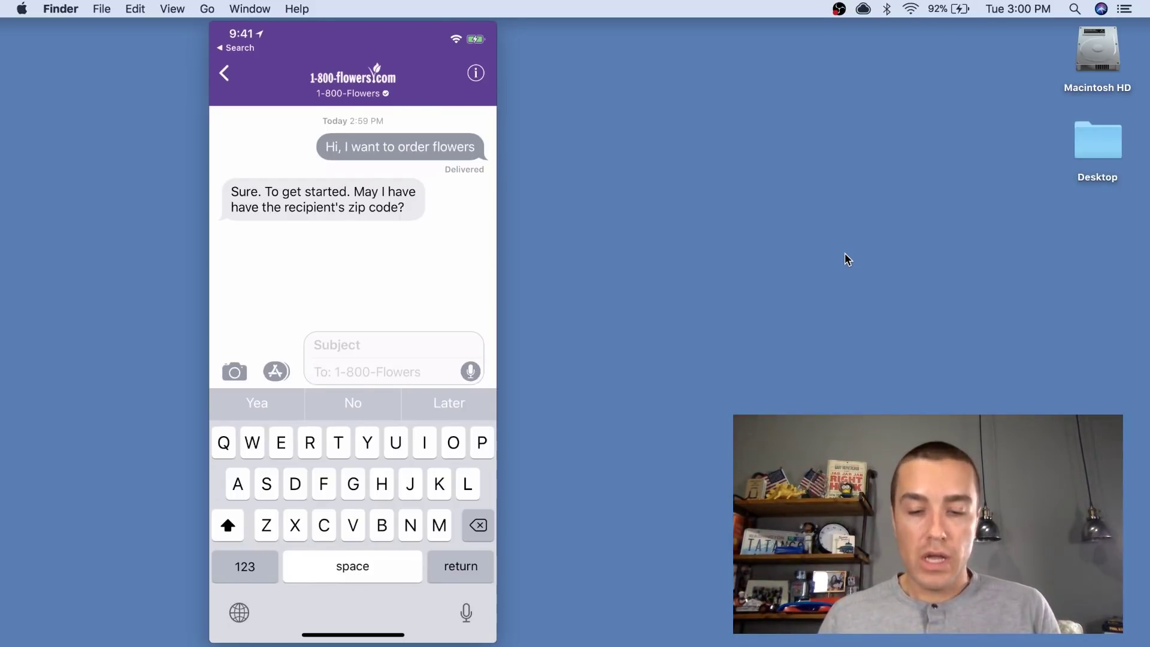
- Reply to 1-800-Flowers with the recipient's delivery zip code
text(98121)
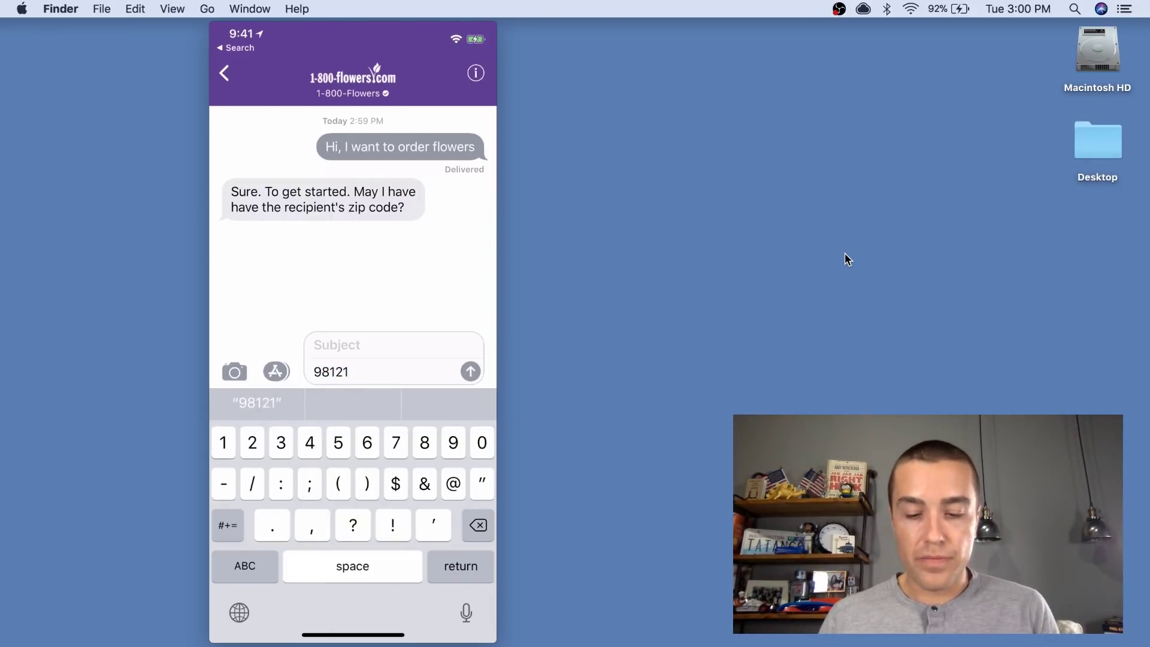
key(Return)
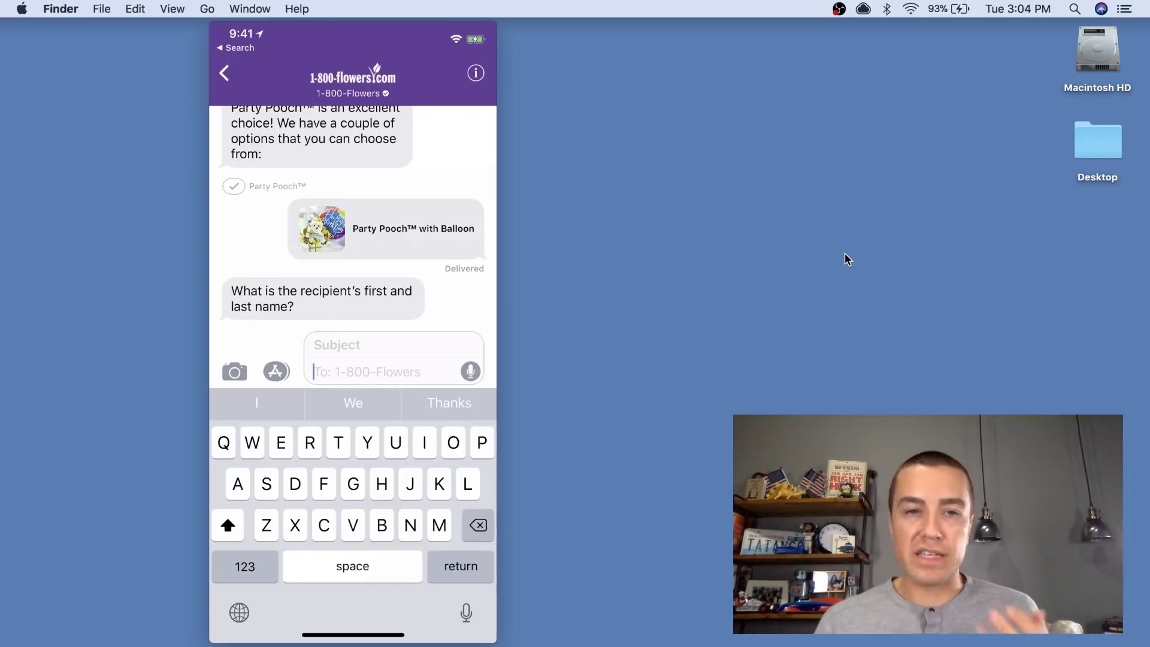
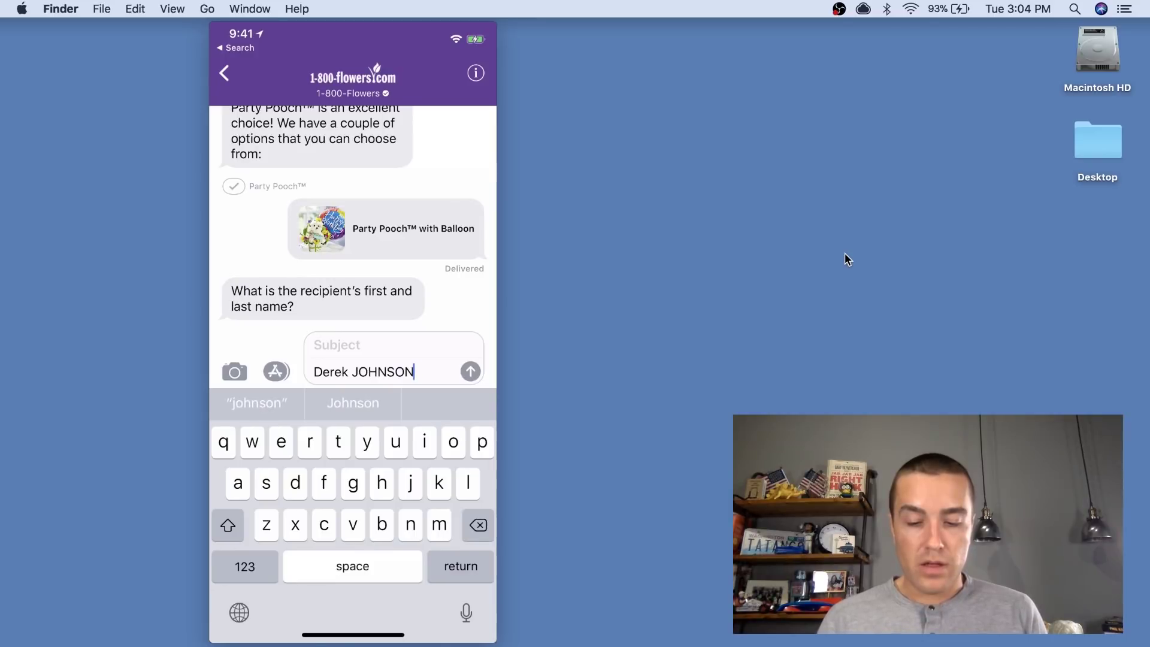
- Reply with the recipient's first and last name
key(Return)
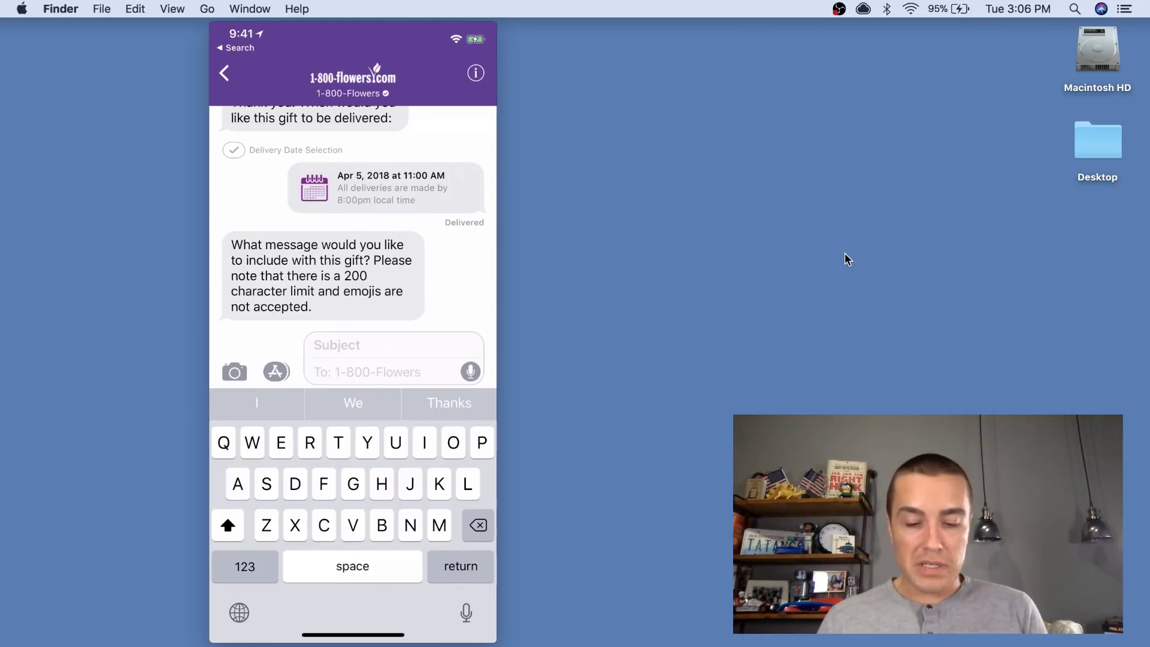
- Send the gift card message 'Hey there, happy birthday!' in the chat
text(Hey there)
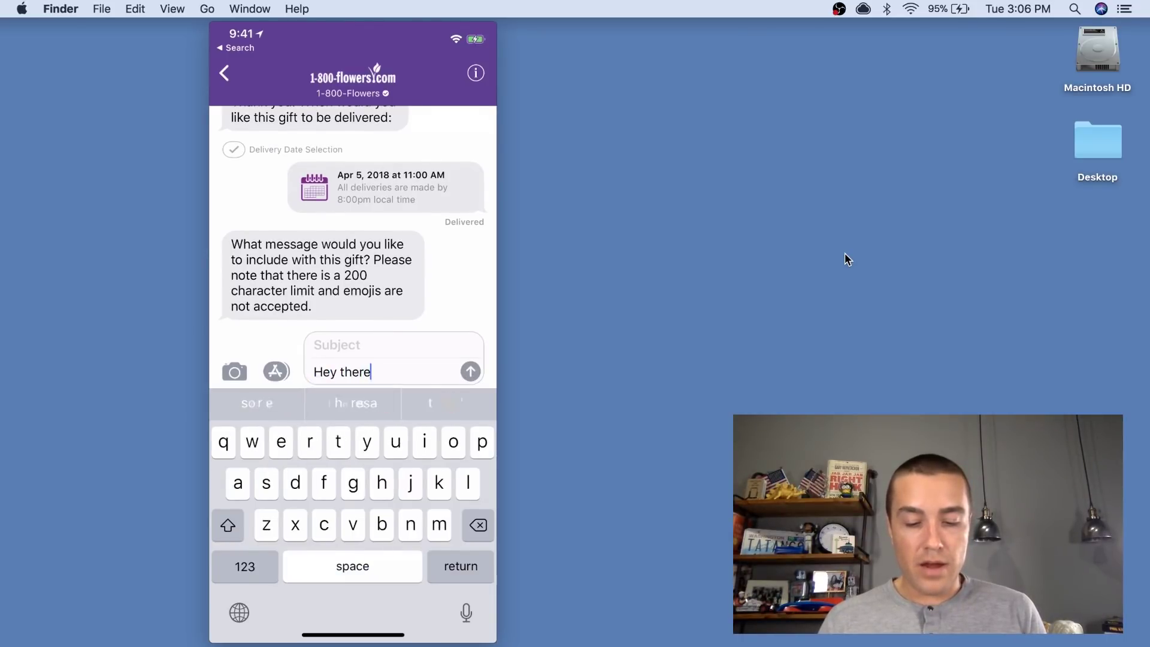
text(, happy b)
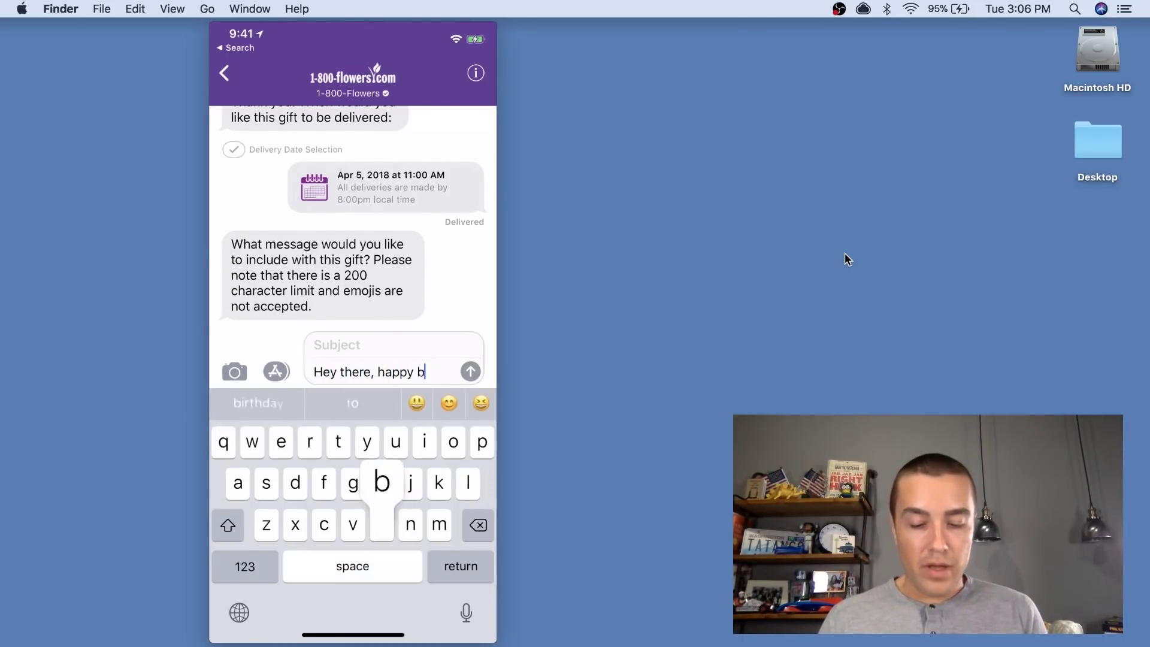
text(irthdya)
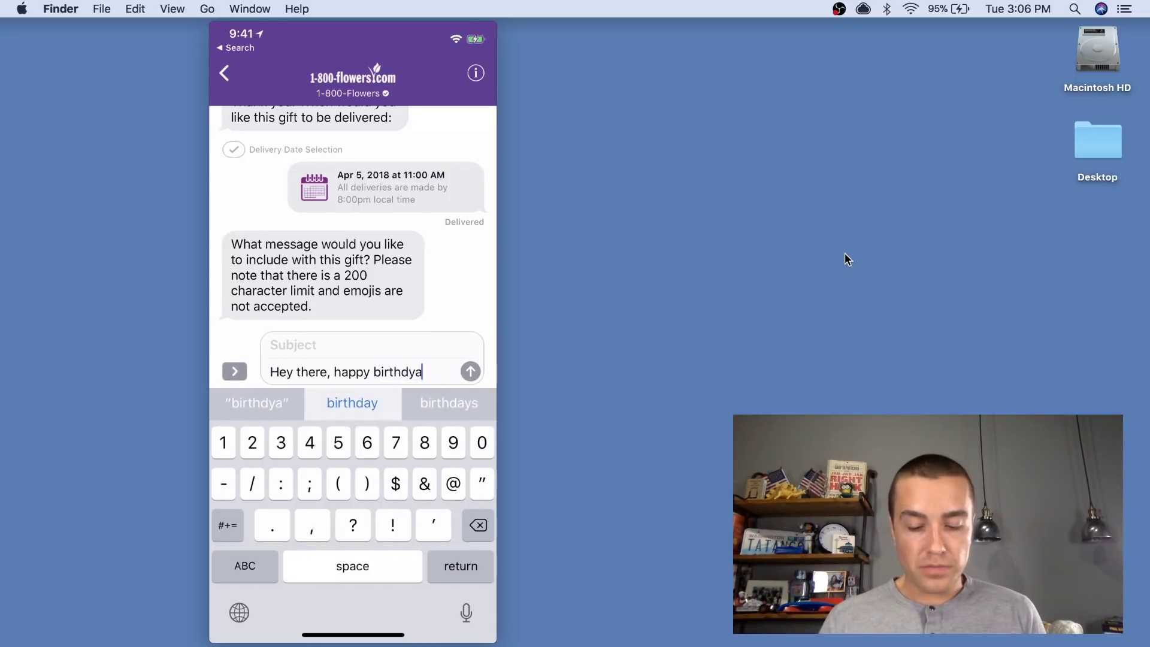
text(!)
key(Return)
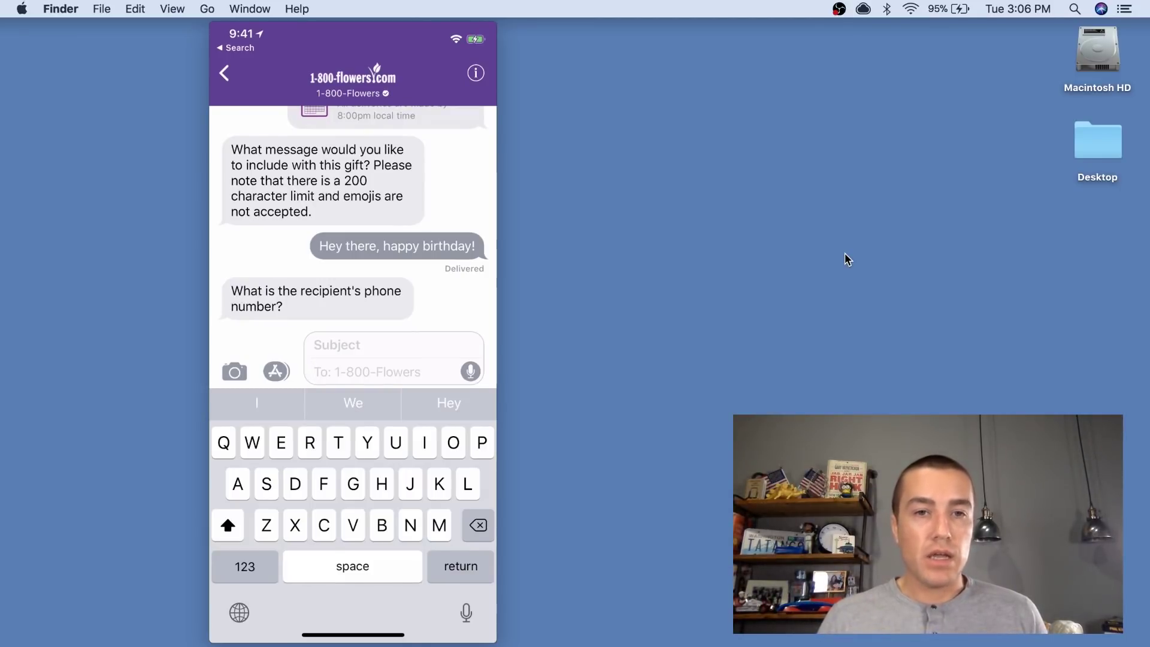
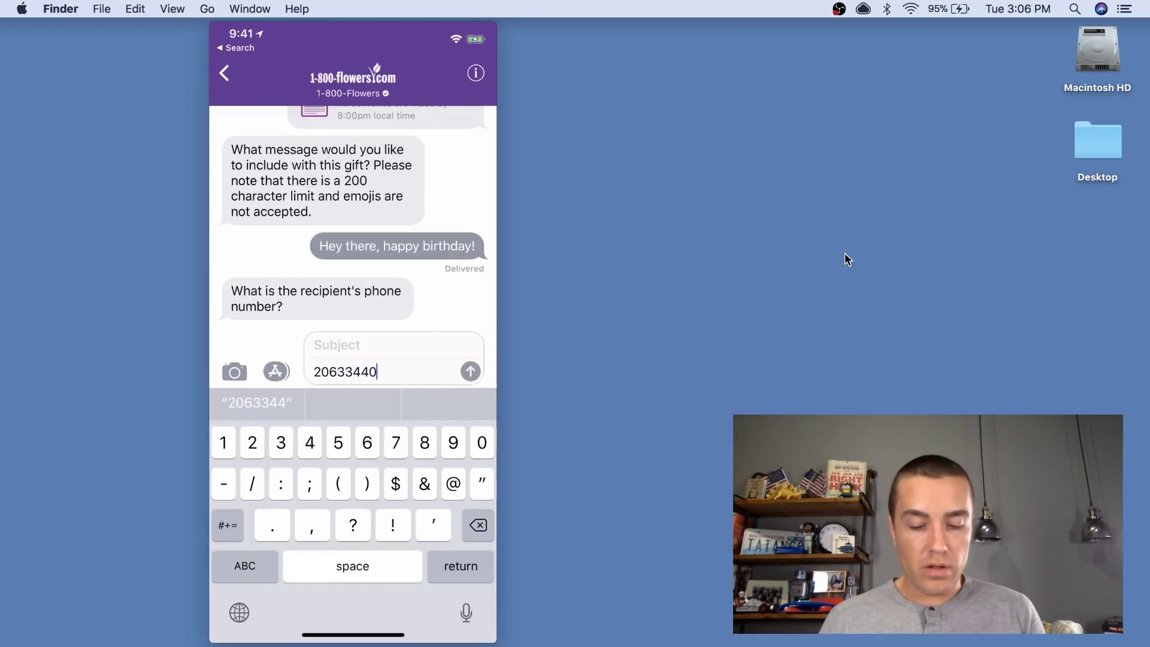
- Reply to 1-800-Flowers with the recipient's 10-digit phone number
key(Return)
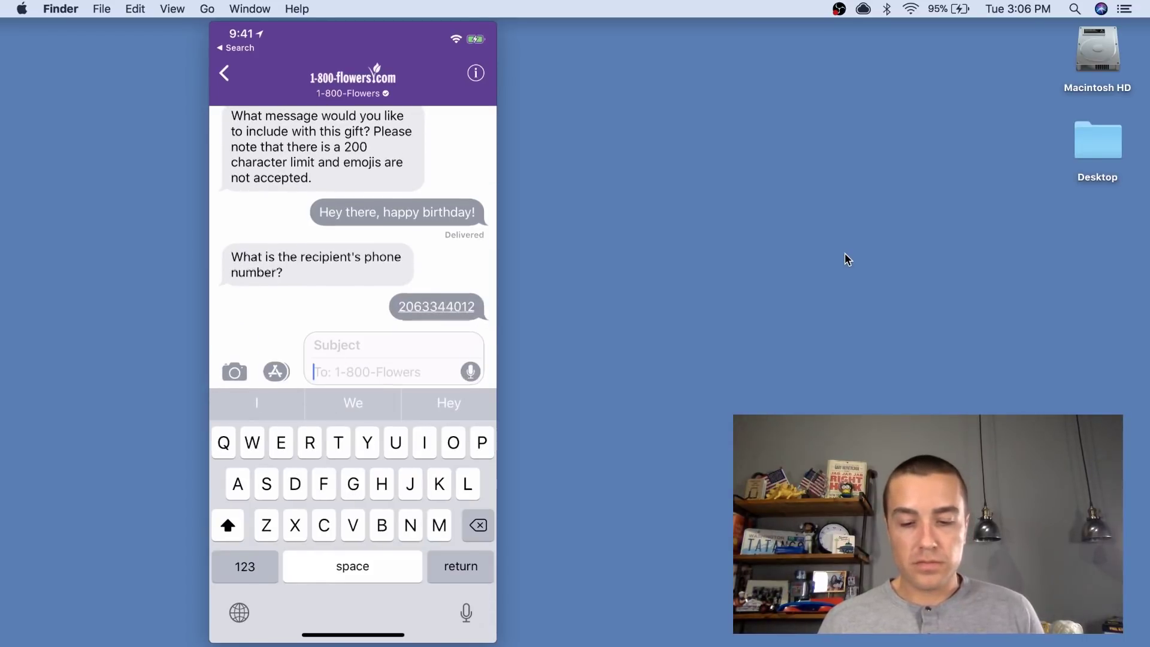